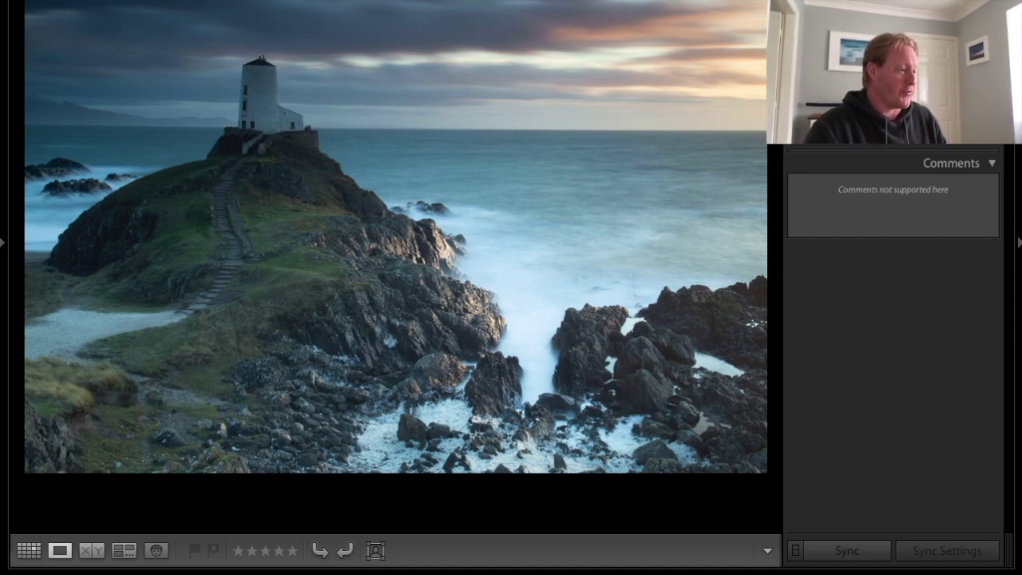
# Select all three lighthouse photos and open them as layers in Photoshop
pyautogui.press('Right')
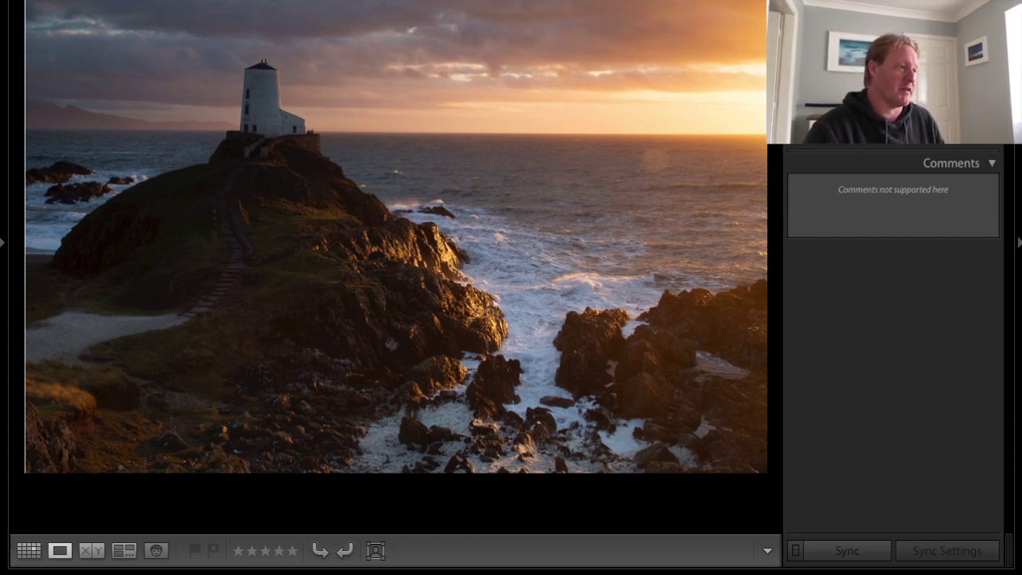
pyautogui.press('Right')
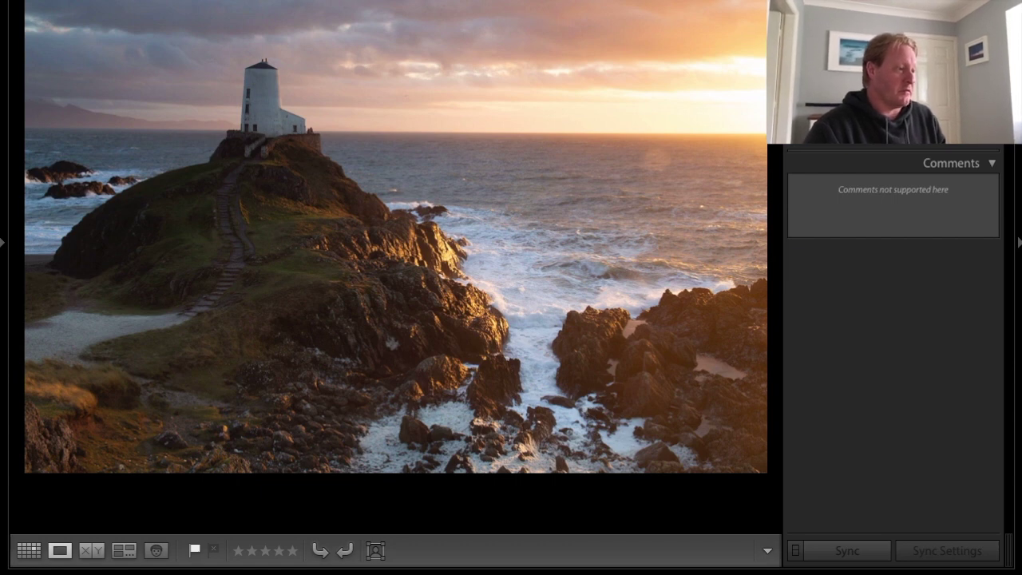
pyautogui.press('Right')
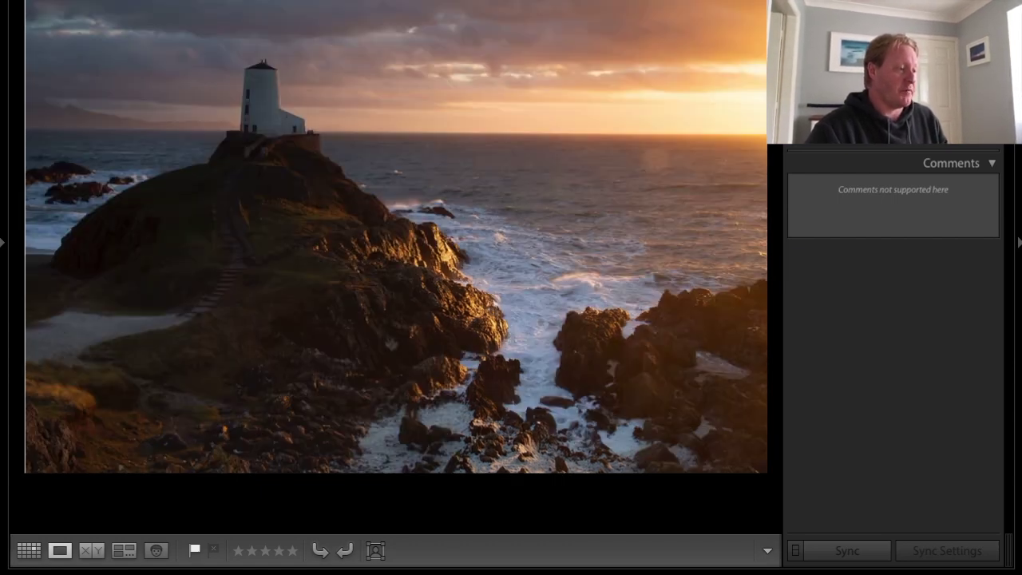
pyautogui.hotkey('ctrl', 'a')
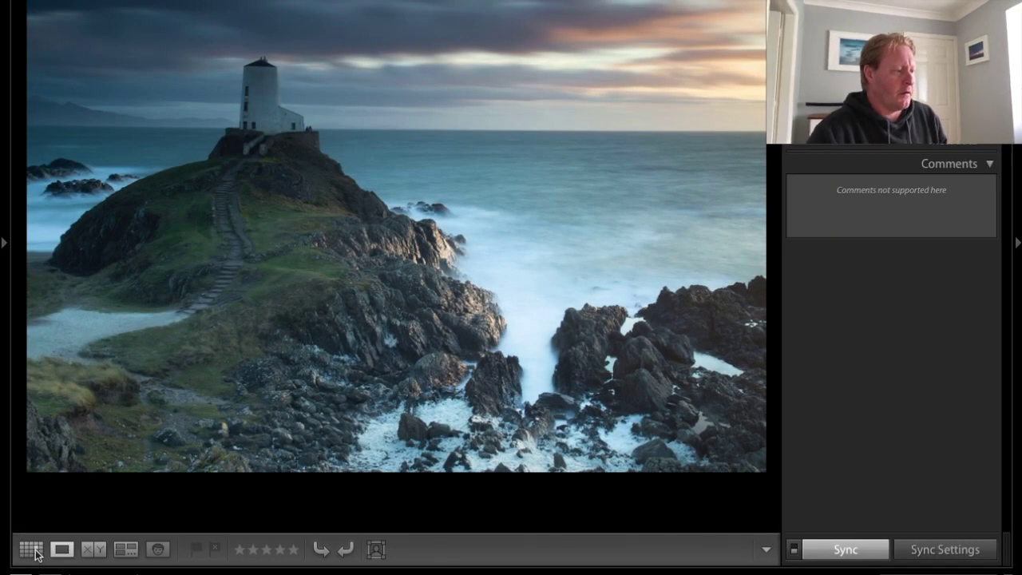
pyautogui.click(36, 553)
pyautogui.click(72, 43)
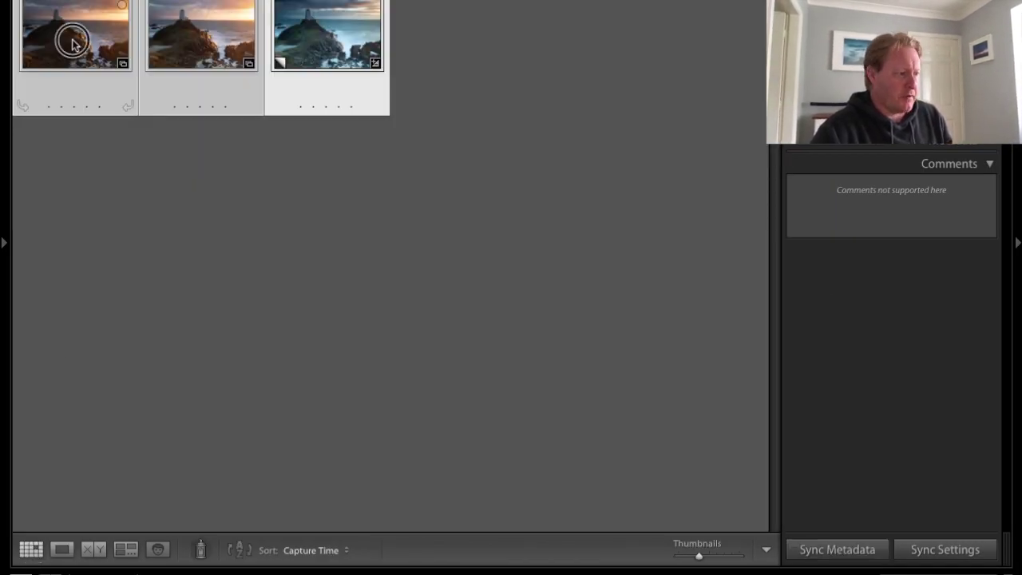
pyautogui.rightClick(326, 31)
pyautogui.moveTo(435, 215)
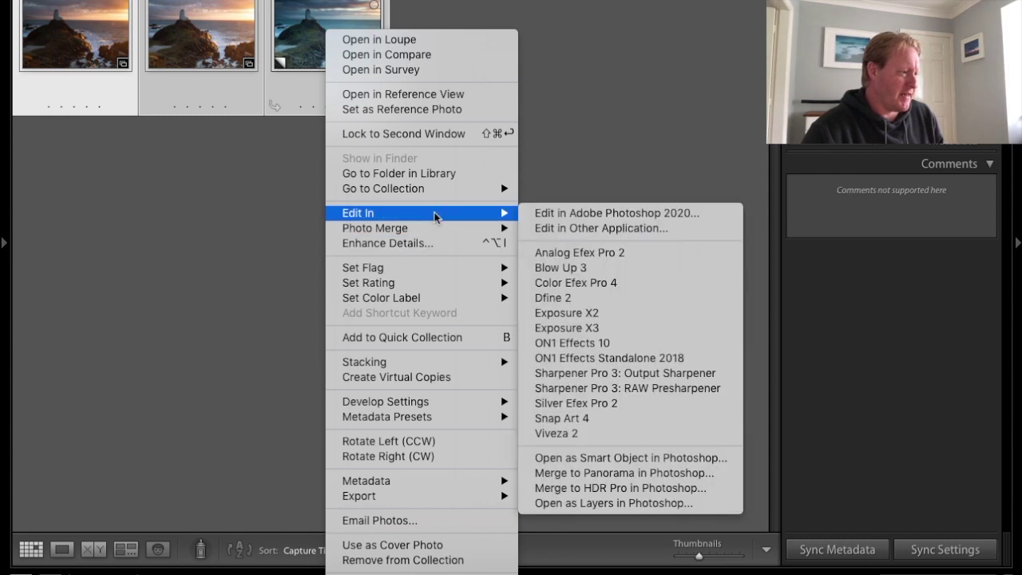
pyautogui.click(649, 509)
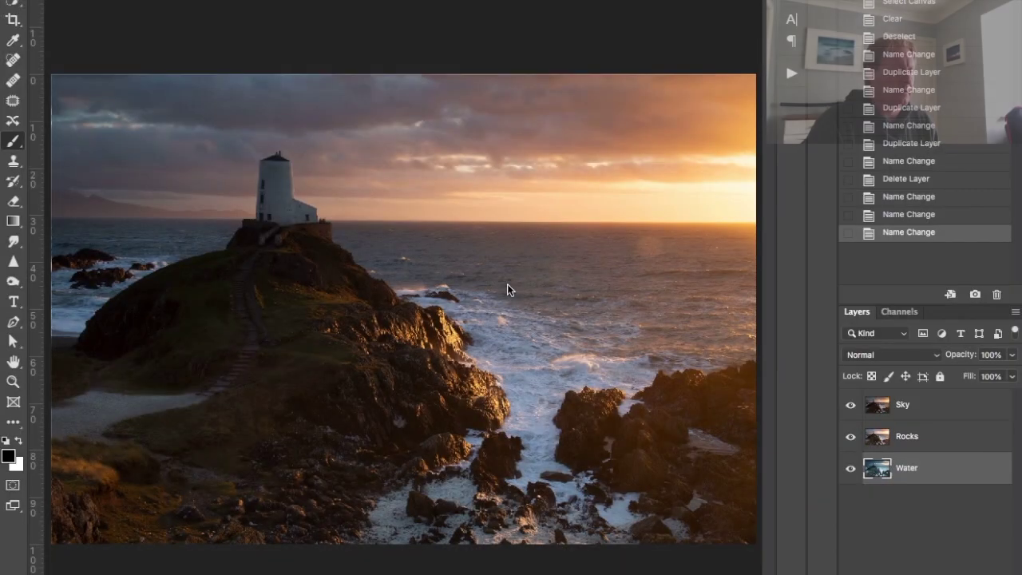
# Auto-align the Sky, Rocks and Water layers using the Auto projection
pyautogui.keyDown('shift'); pyautogui.click(929, 405); pyautogui.keyUp('shift')
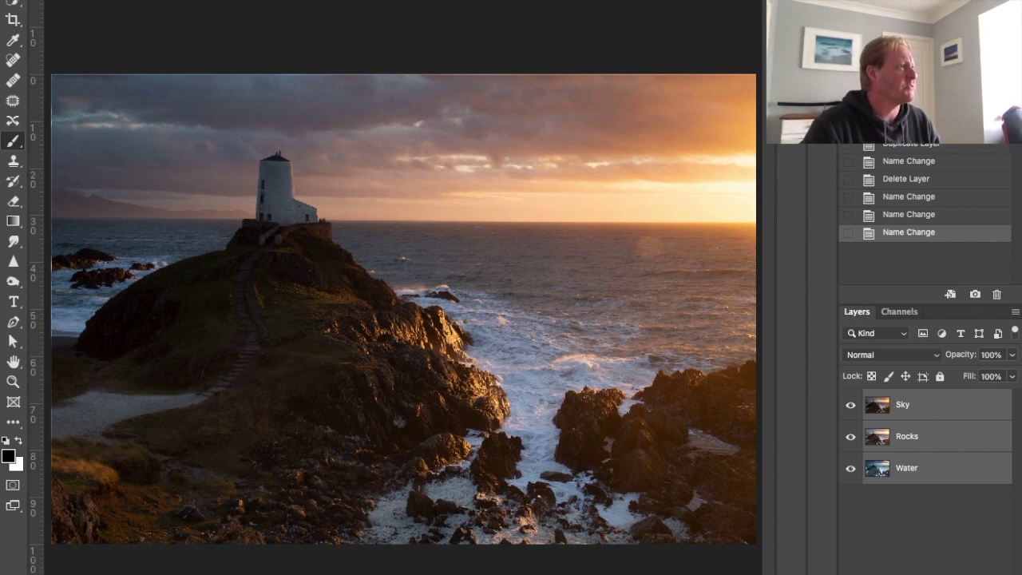
pyautogui.click(148, 0)
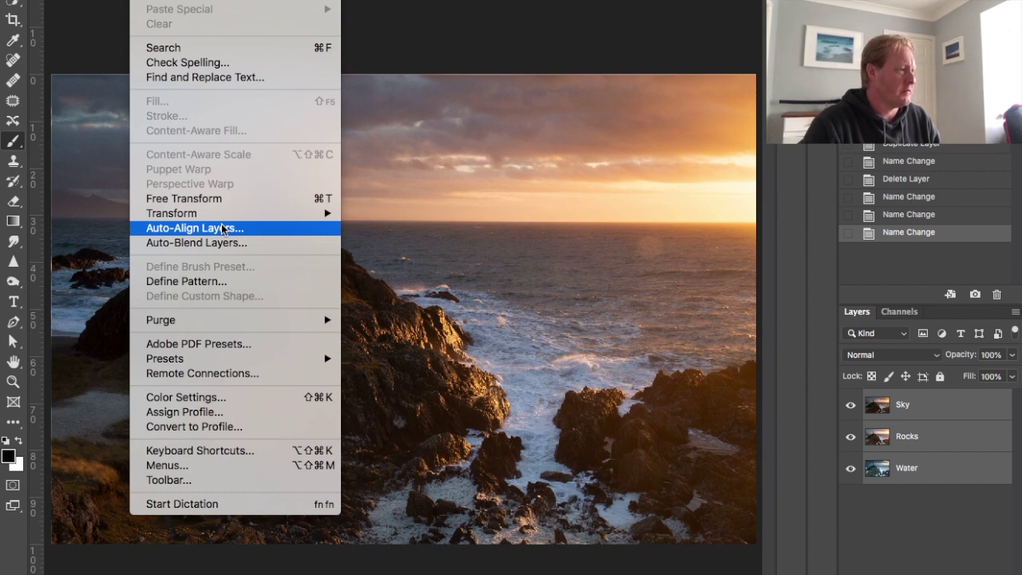
pyautogui.click(222, 229)
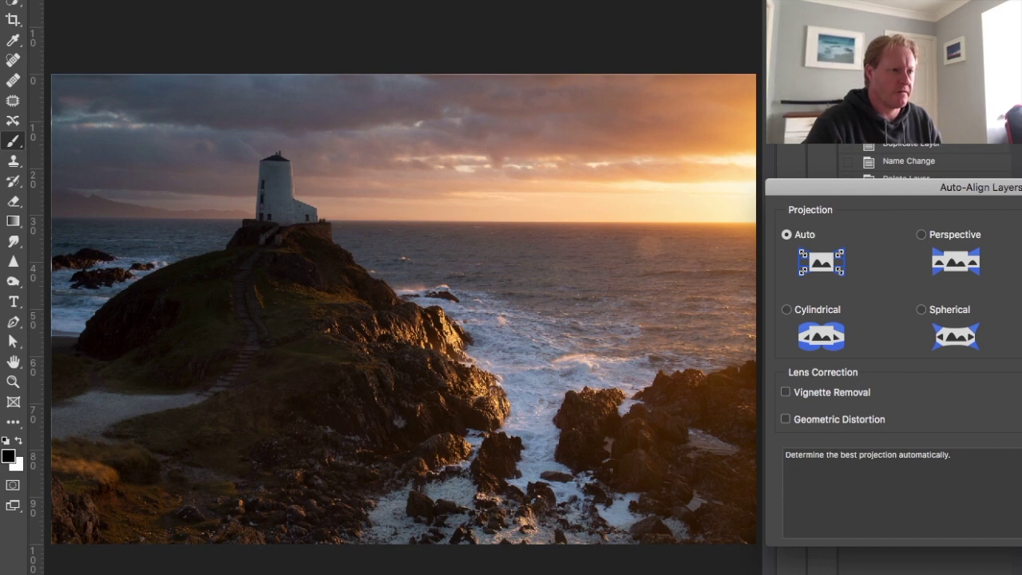
pyautogui.press('Return')
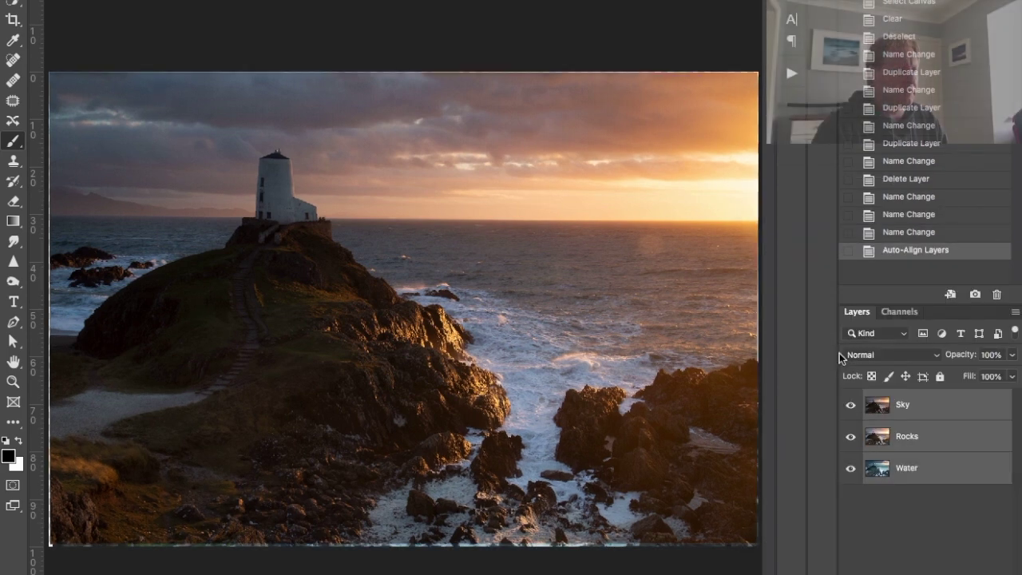
# Compare the aligned exposures by toggling the visibility of the Sky and Rocks layers
pyautogui.click(850, 405)
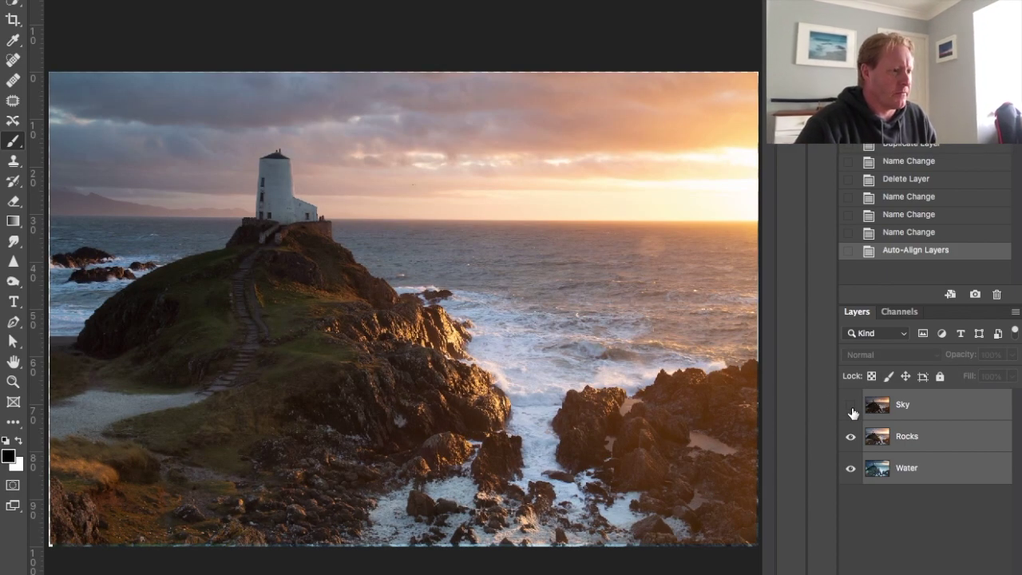
pyautogui.click(850, 407)
pyautogui.click(850, 405)
pyautogui.click(850, 435)
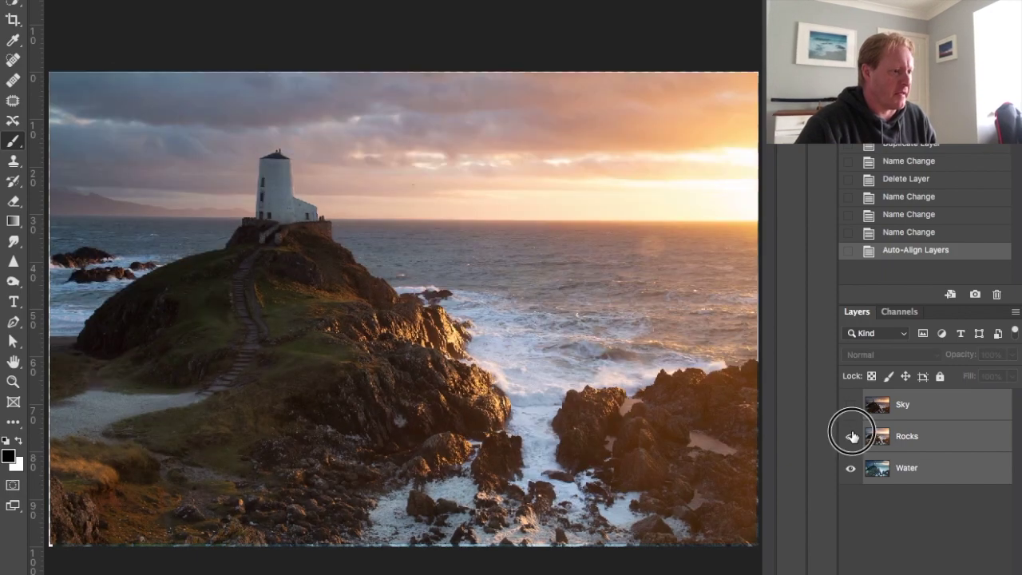
pyautogui.click(852, 407)
pyautogui.click(852, 408)
pyautogui.click(851, 434)
pyautogui.click(851, 408)
pyautogui.click(851, 407)
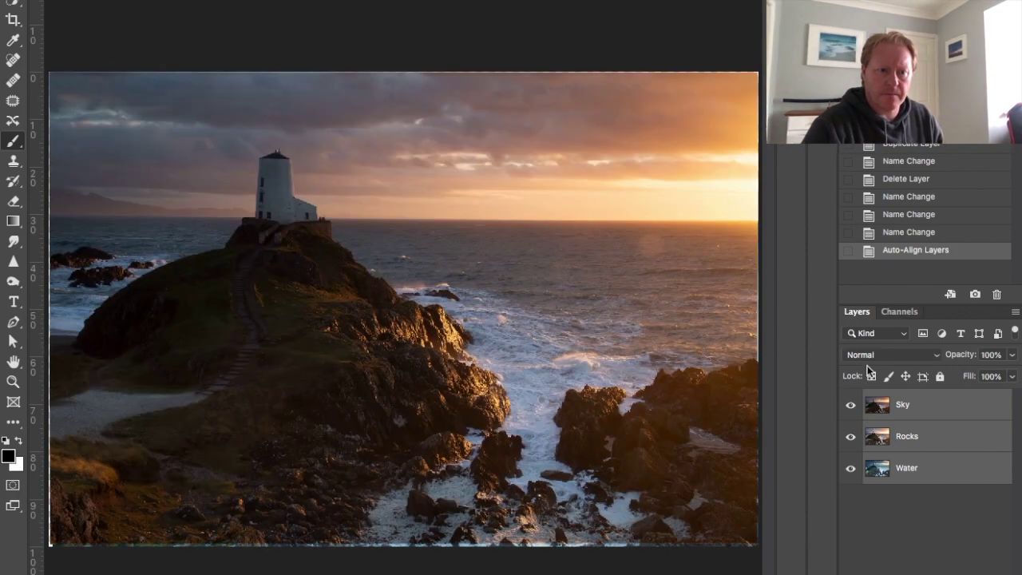
pyautogui.click(851, 407)
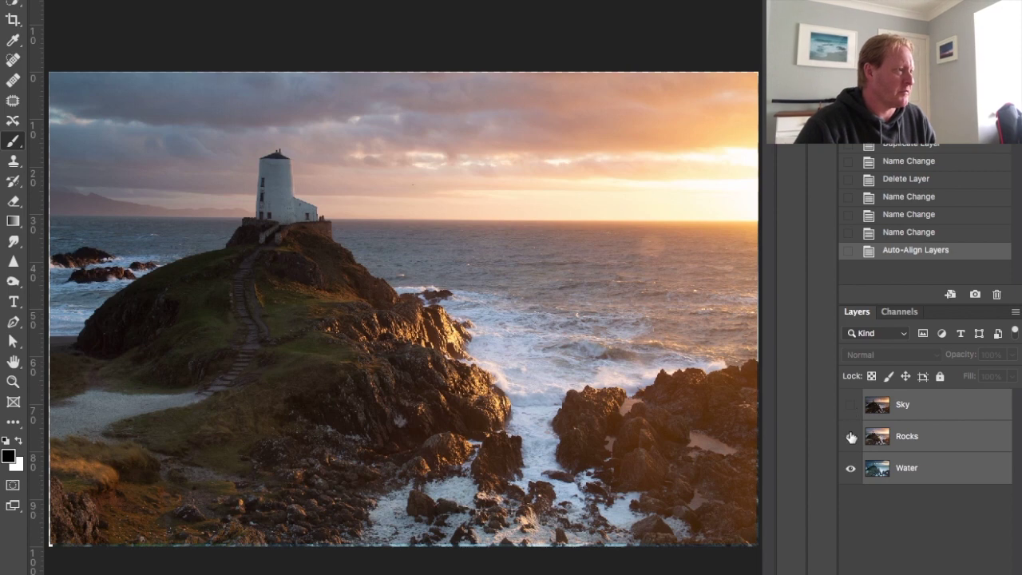
pyautogui.click(850, 405)
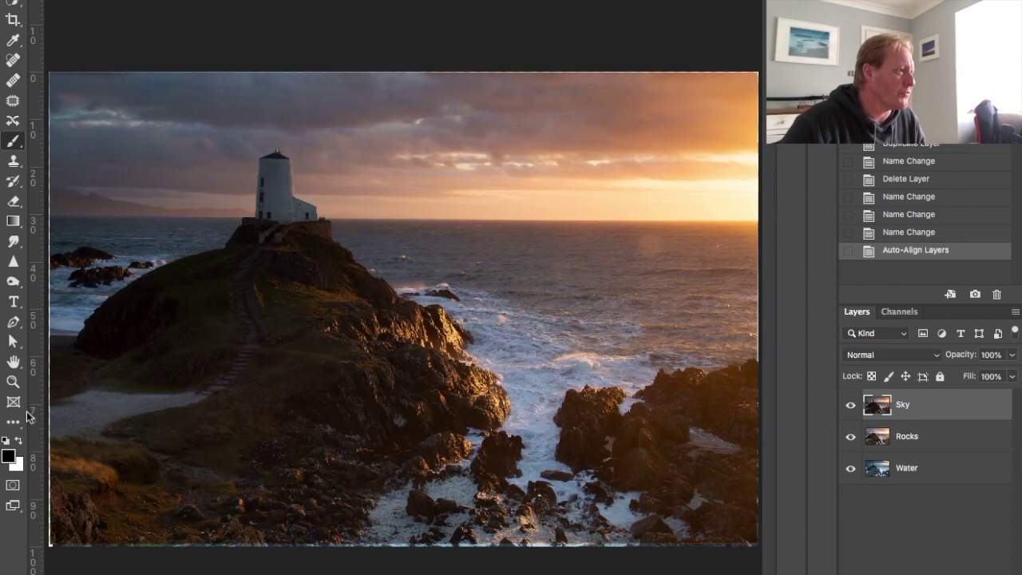
# Remove the two people on the wall beside the lighthouse from the Sky layer with the Clone Stamp
pyautogui.click(14, 383)
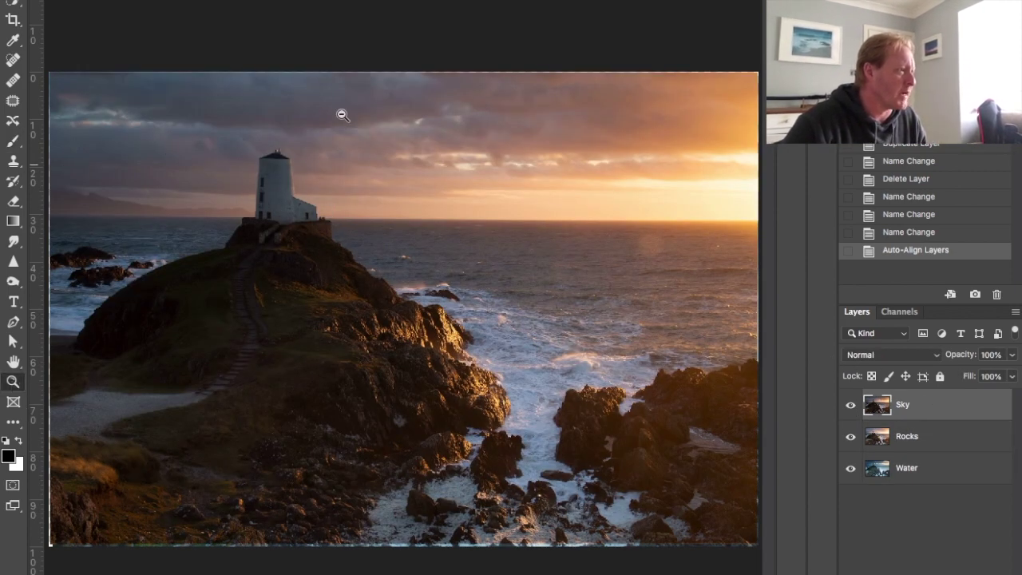
pyautogui.click(323, 219)
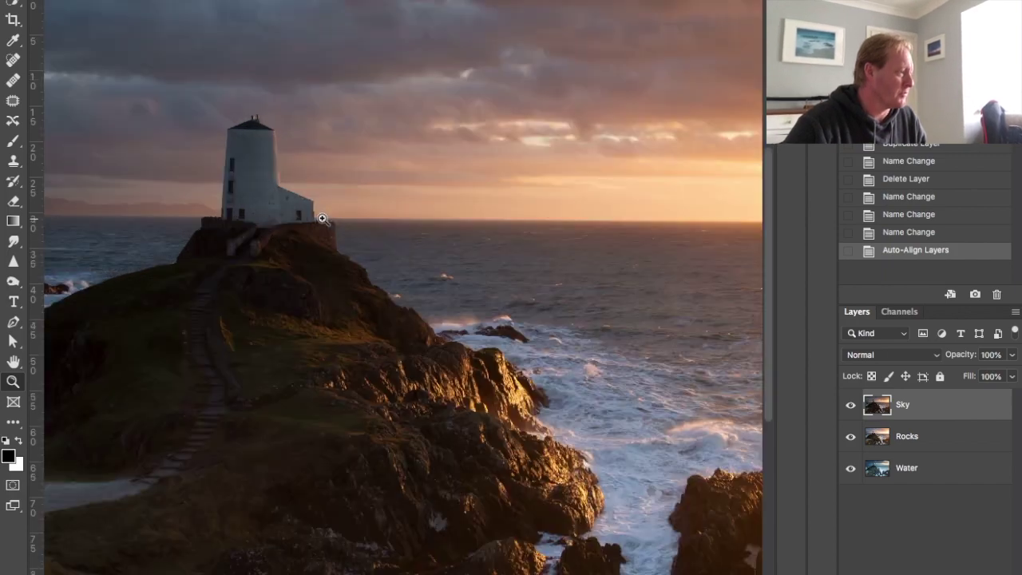
pyautogui.click(323, 219)
pyautogui.click(323, 219)
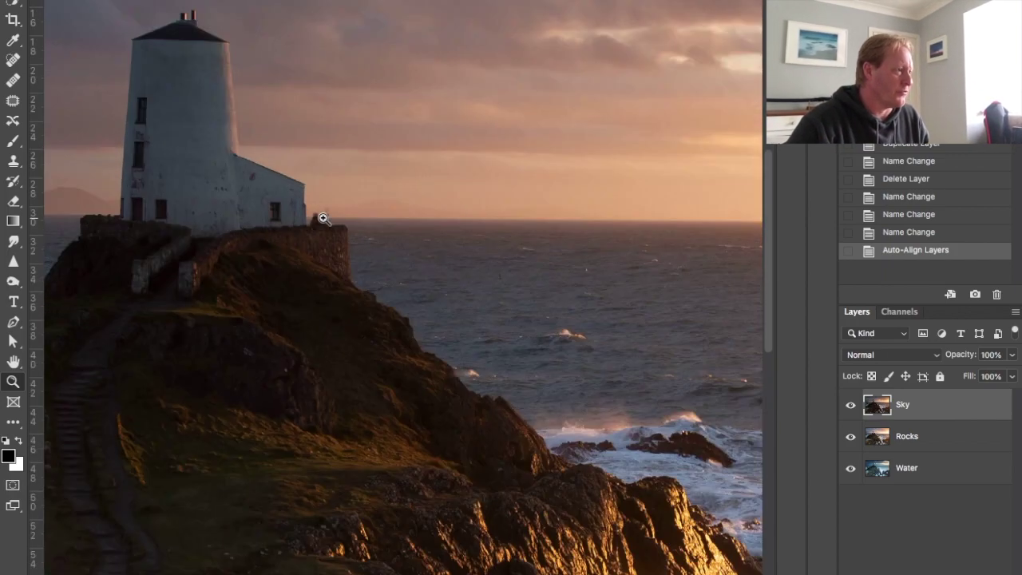
pyautogui.click(322, 215)
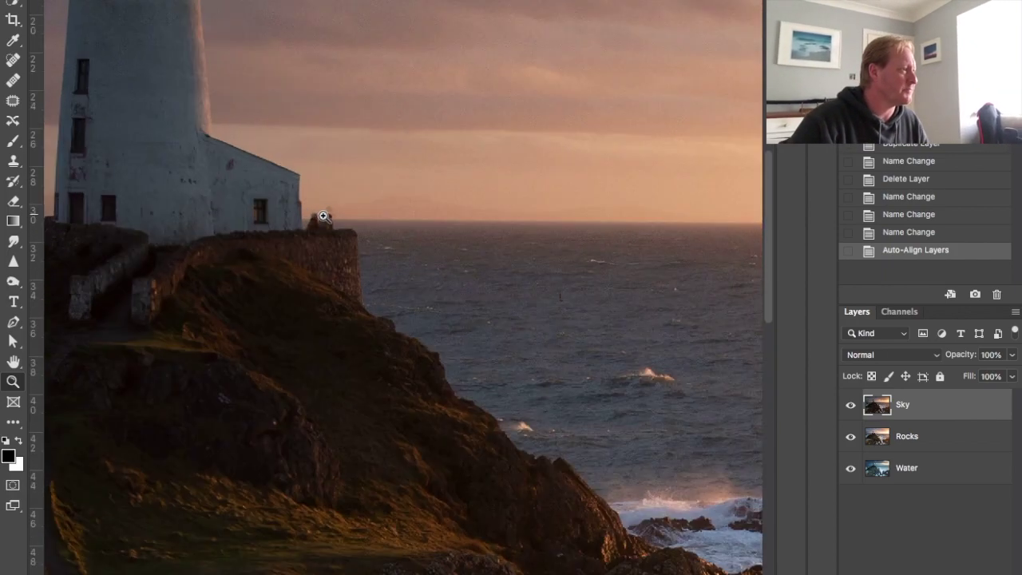
pyautogui.click(314, 214)
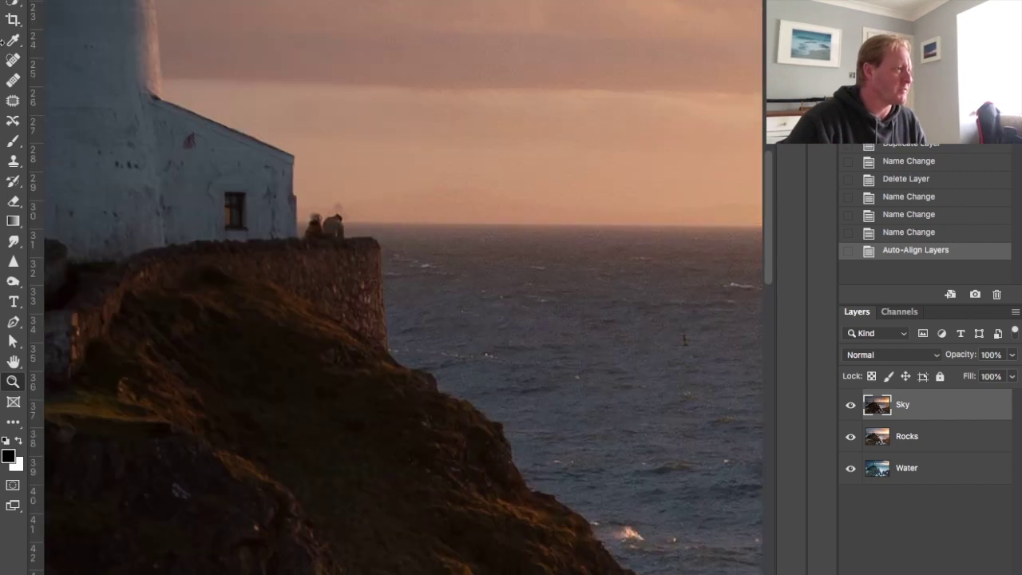
pyautogui.click(14, 165)
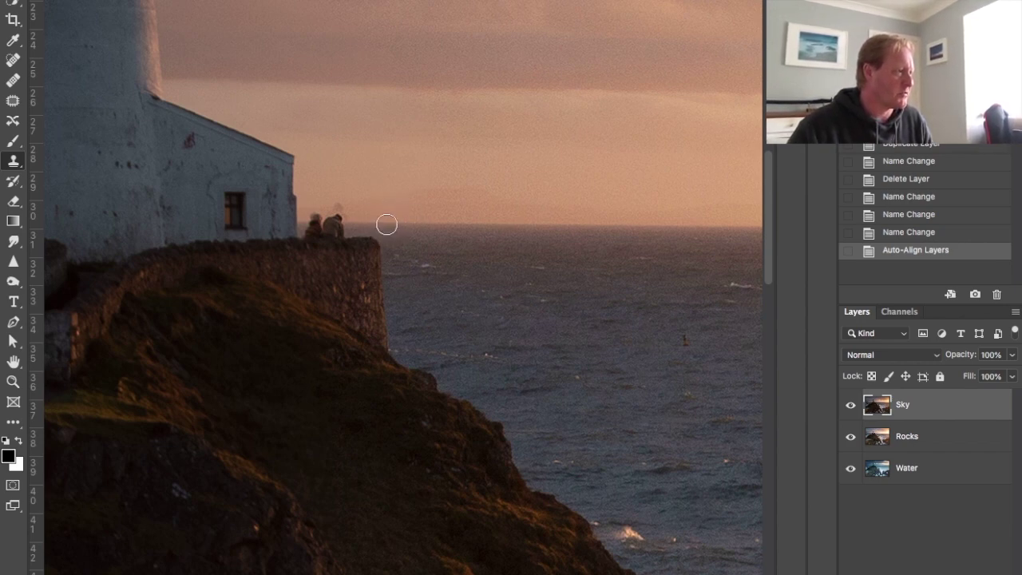
pyautogui.click(320, 226)
pyautogui.click(325, 224)
pyautogui.click(329, 223)
pyautogui.click(333, 221)
pyautogui.click(333, 221)
pyautogui.click(339, 216)
pyautogui.click(346, 209)
pyautogui.click(352, 202)
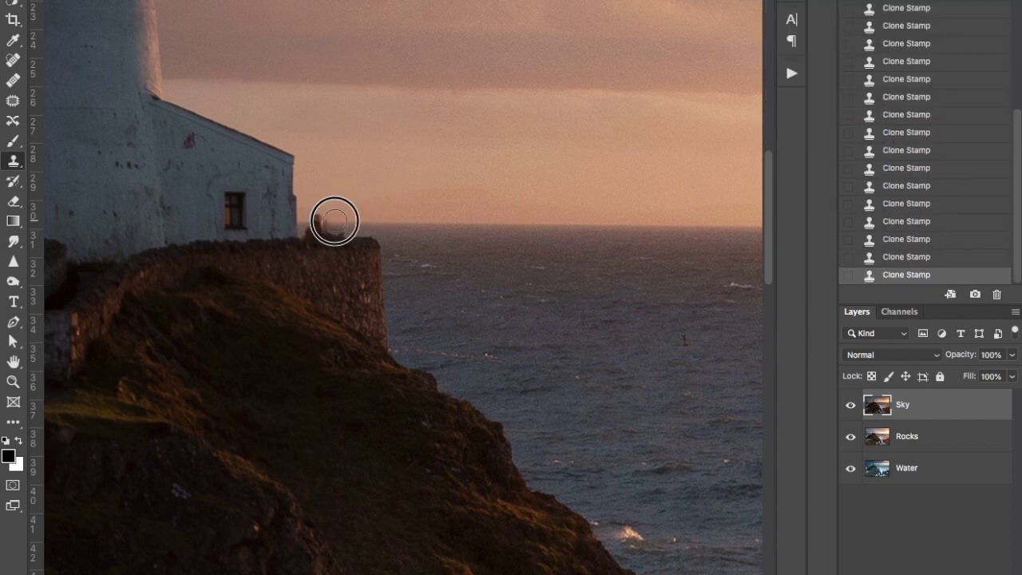
pyautogui.click(335, 221)
pyautogui.press('[')
pyautogui.press('[')
pyautogui.press('[')
pyautogui.click(316, 219)
# Hide the Sky layer and clone out the two people beside the lighthouse on the Rocks layer
pyautogui.click(850, 405)
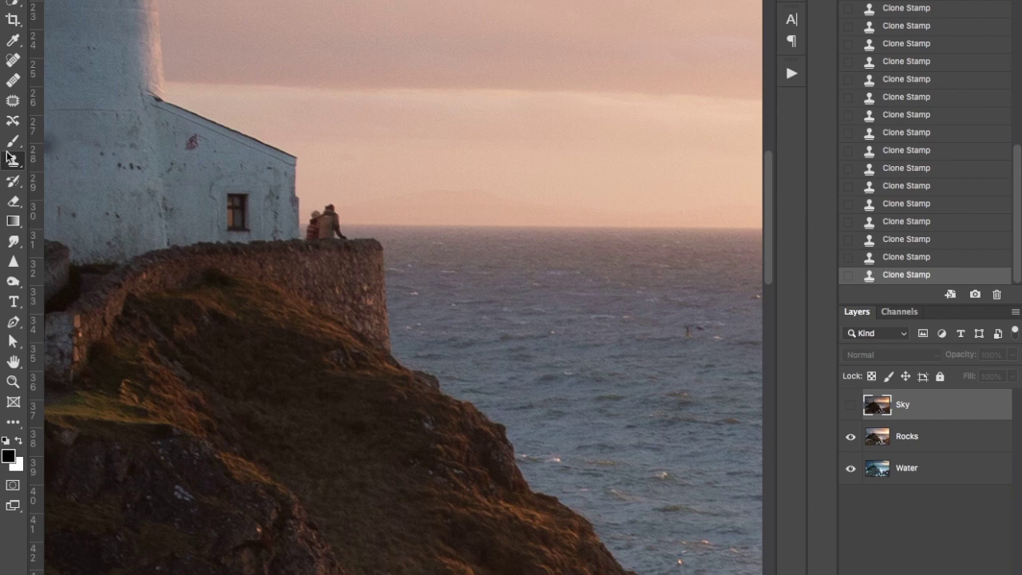
pyautogui.hotkey('alt', '[')
pyautogui.moveTo(354, 221)
pyautogui.mouseDown()
pyautogui.moveTo(313, 220)
pyautogui.moveTo(387, 220)
pyautogui.moveTo(312, 212)
pyautogui.moveTo(354, 235)
pyautogui.moveTo(319, 236)
pyautogui.moveTo(353, 231)
pyautogui.moveTo(328, 232)
pyautogui.mouseUp()
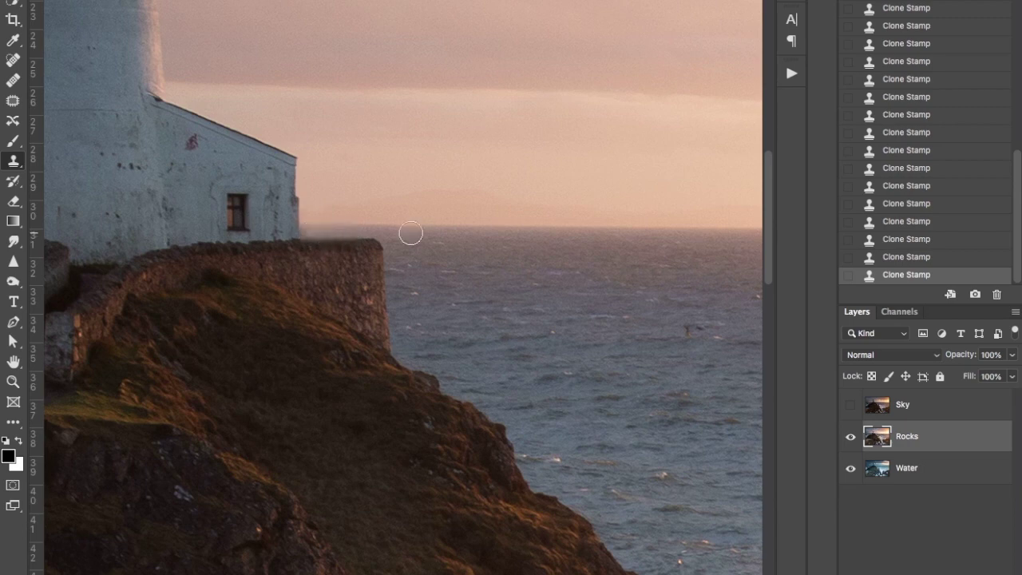
# Hide the Rocks layer and clone out the people beside the lighthouse on the Water layer
pyautogui.hotkey('ctrl', ',')
pyautogui.hotkey('alt', '[')
pyautogui.press('[')
pyautogui.press('[')
pyautogui.press('[')
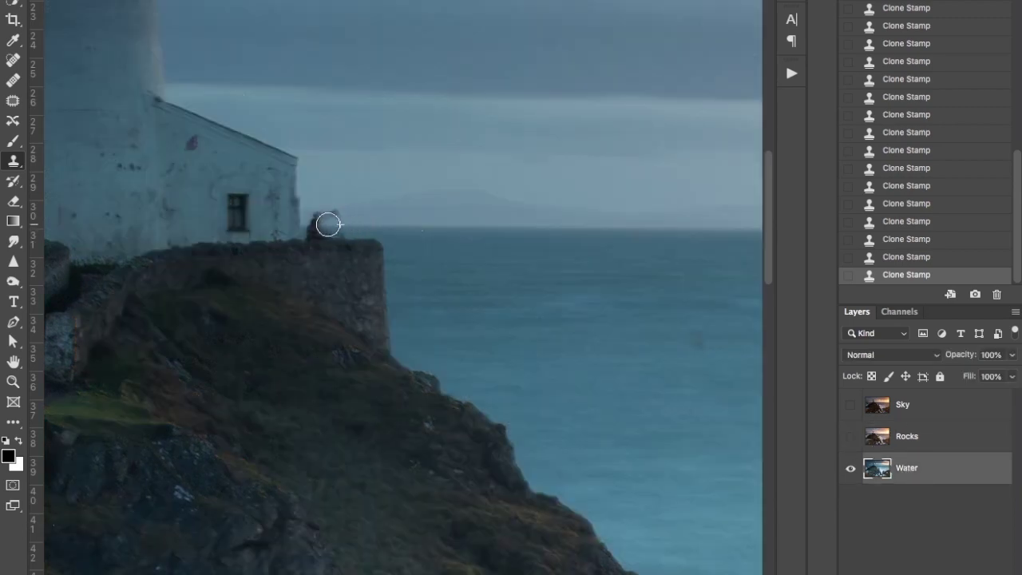
pyautogui.click(315, 219)
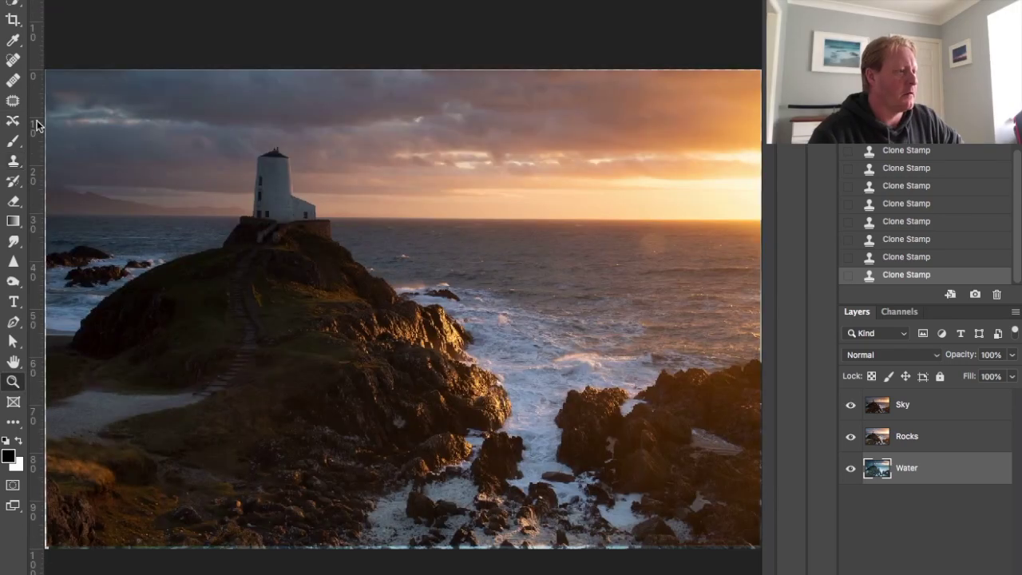
# Crop the image to a rectangular selection just inside the uneven edges left by the alignment, and deselect
pyautogui.press('m')
pyautogui.moveTo(46, 70); pyautogui.dragTo(352, 296)
pyautogui.moveTo(403, 275); pyautogui.dragTo(756, 545)
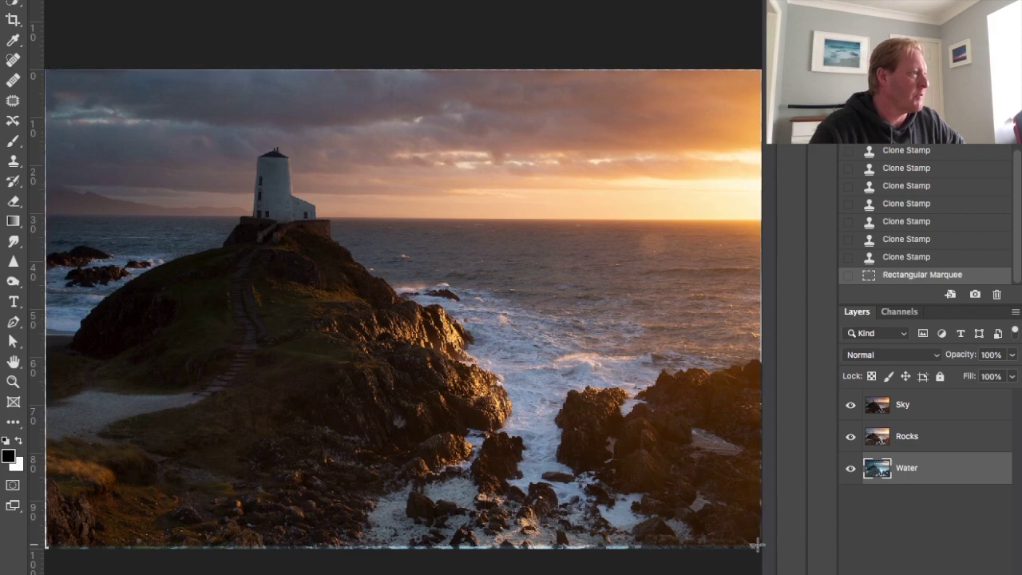
pyautogui.click(227, 0)
pyautogui.moveTo(188, 0)
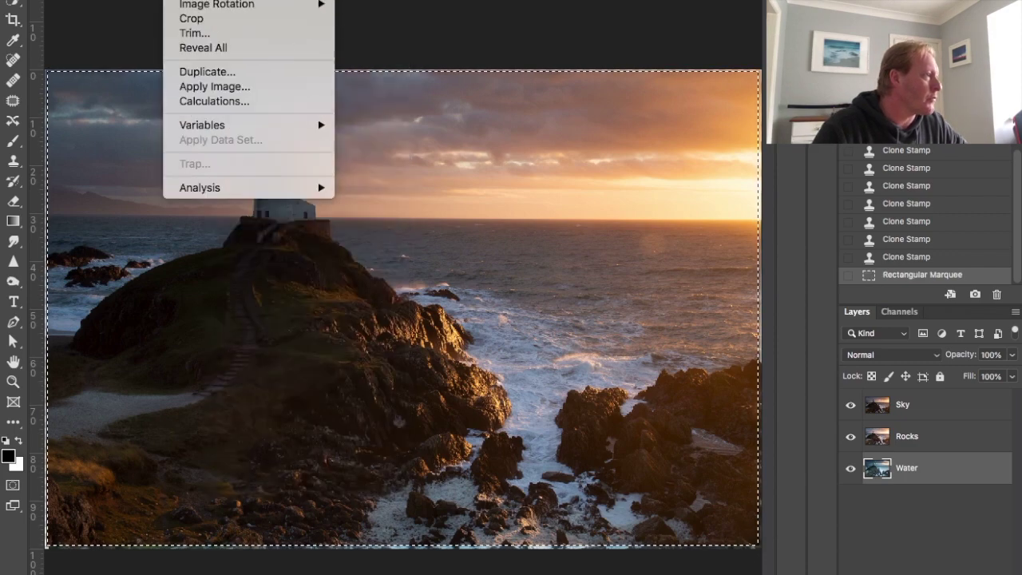
pyautogui.click(209, 17)
pyautogui.click(297, 0)
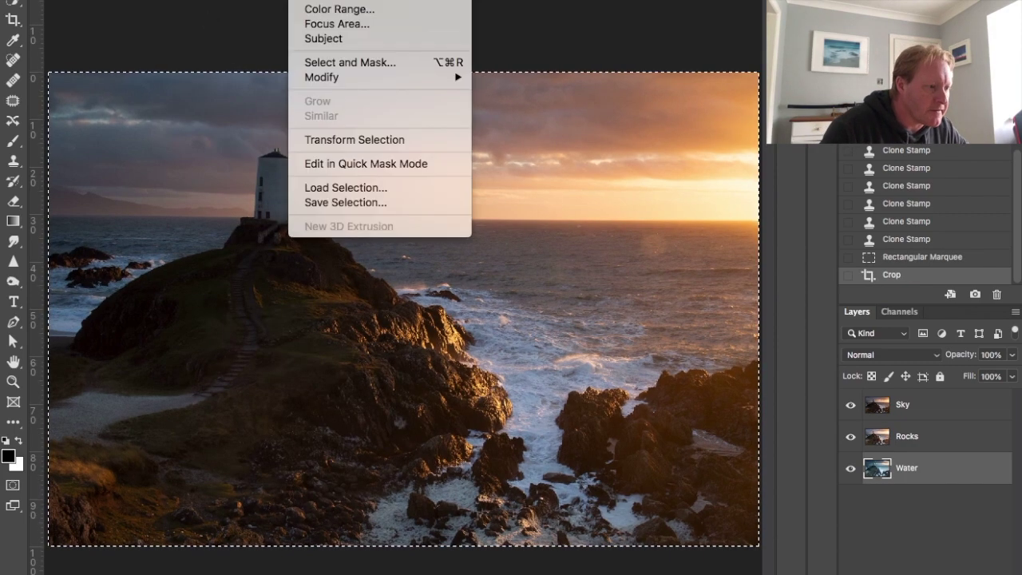
pyautogui.hotkey('ctrl', 'd')
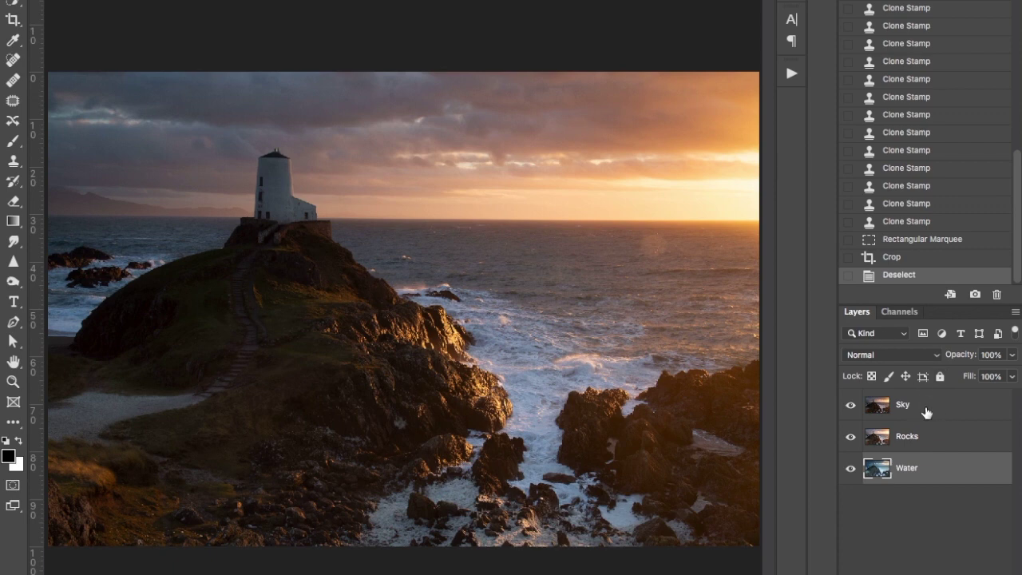
# Add a layer mask to the Sky layer and invert it to black
pyautogui.click(926, 410)
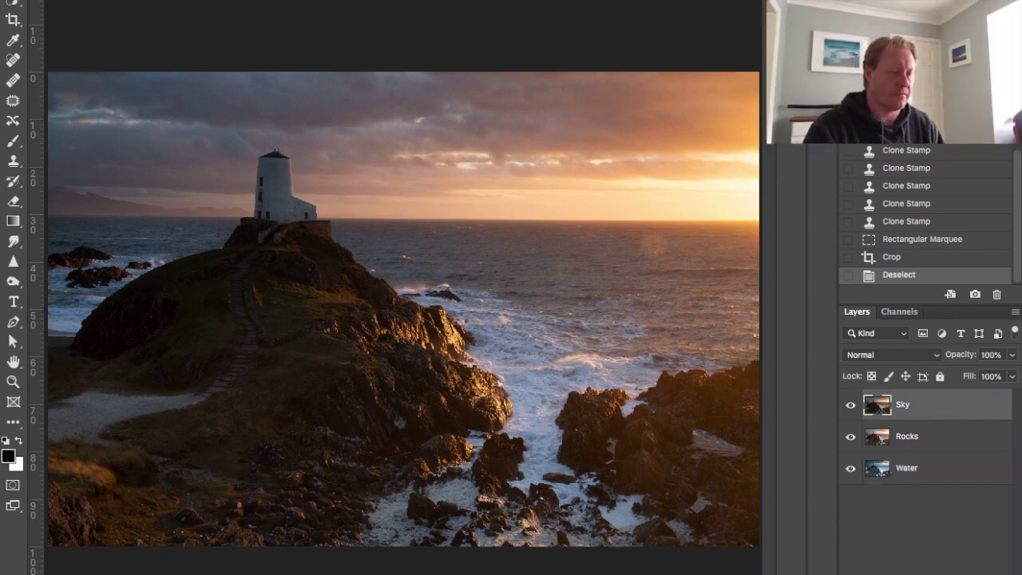
pyautogui.click(914, 574)
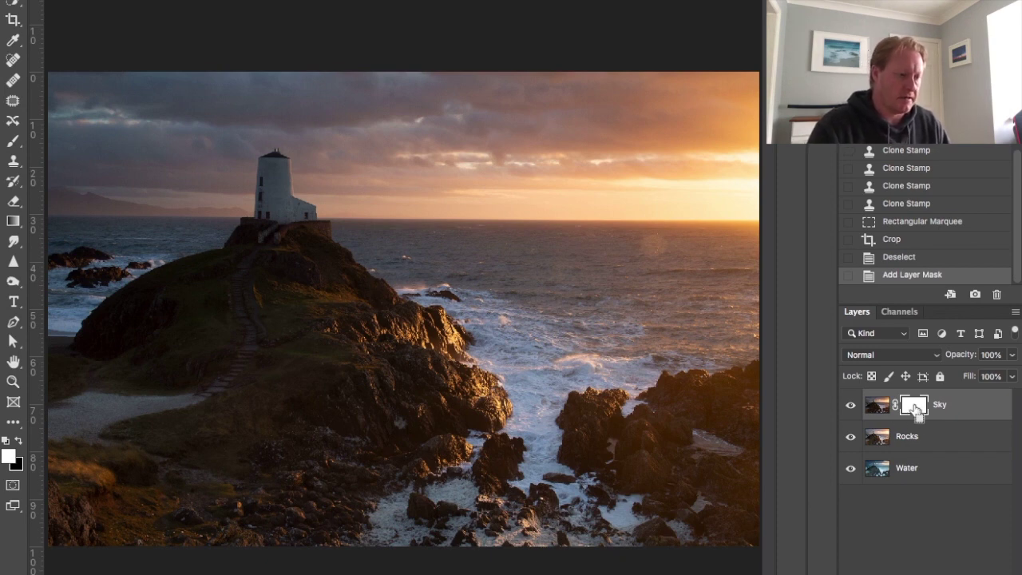
pyautogui.hotkey('ctrl', 'i')
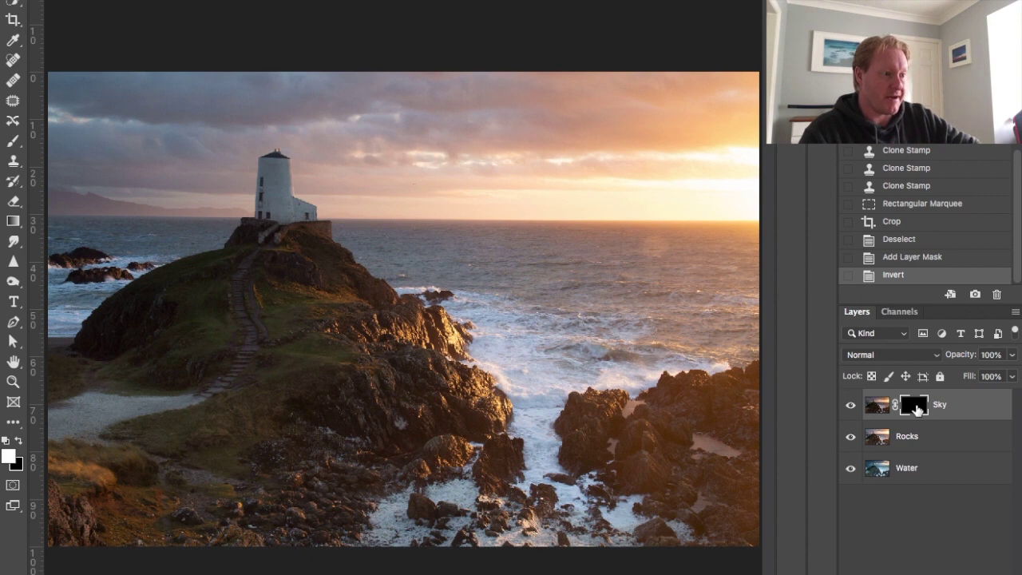
# Add a layer mask to the Rocks layer, invert it to black, and keep the mask selected
pyautogui.click(934, 442)
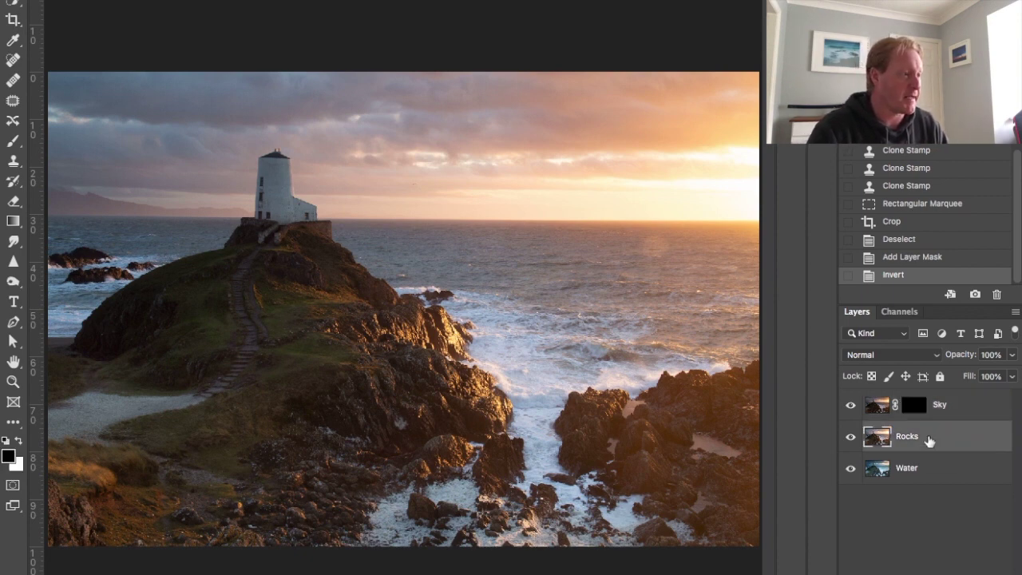
pyautogui.hotkey('ctrl', 'shift', 'm')
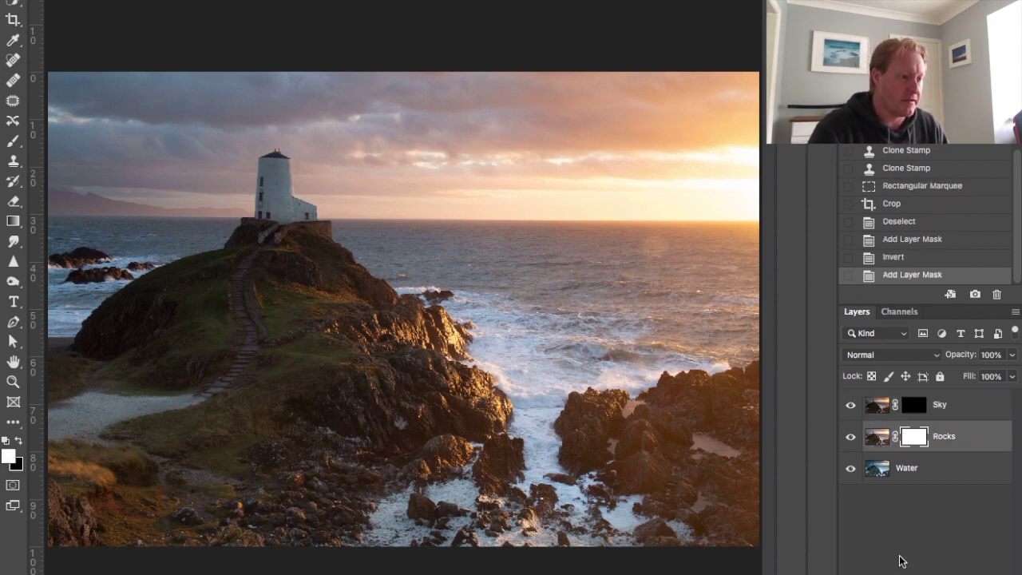
pyautogui.hotkey('ctrl', 'i')
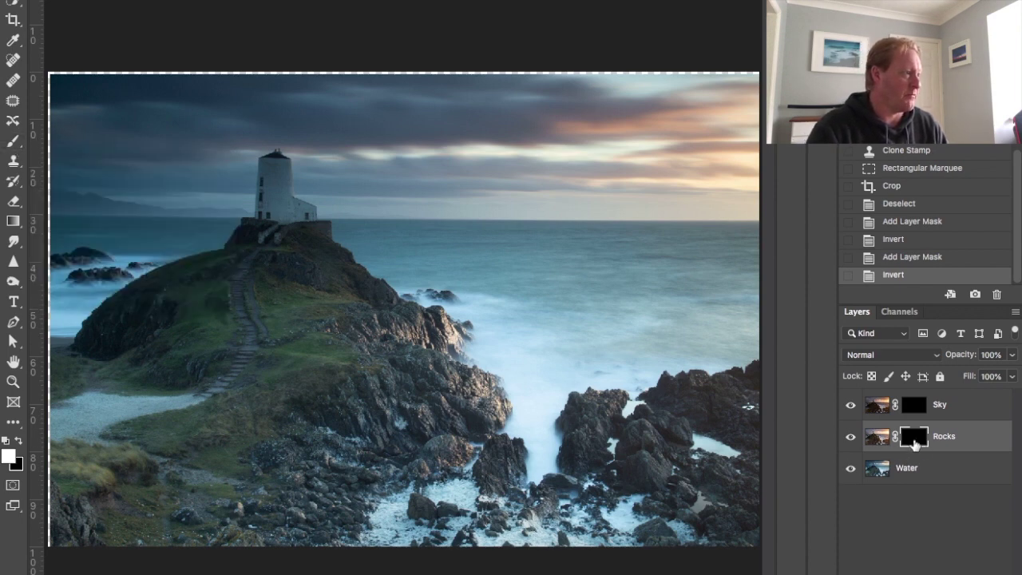
pyautogui.click(915, 443)
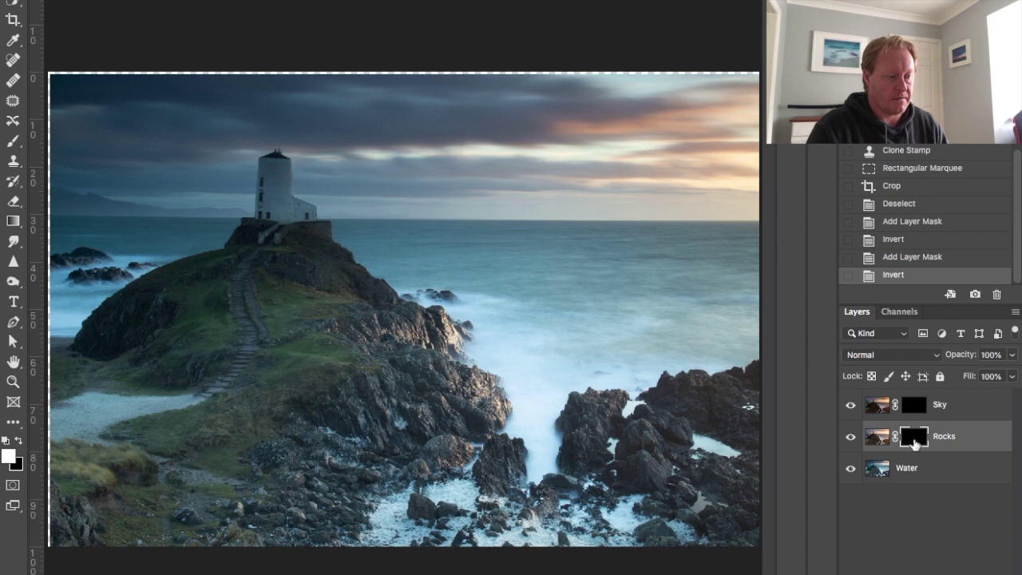
# Paint with a white brush on the Rocks mask over the headland's lower outcrop beside the water to reveal its sunlit texture
pyautogui.click(13, 143)
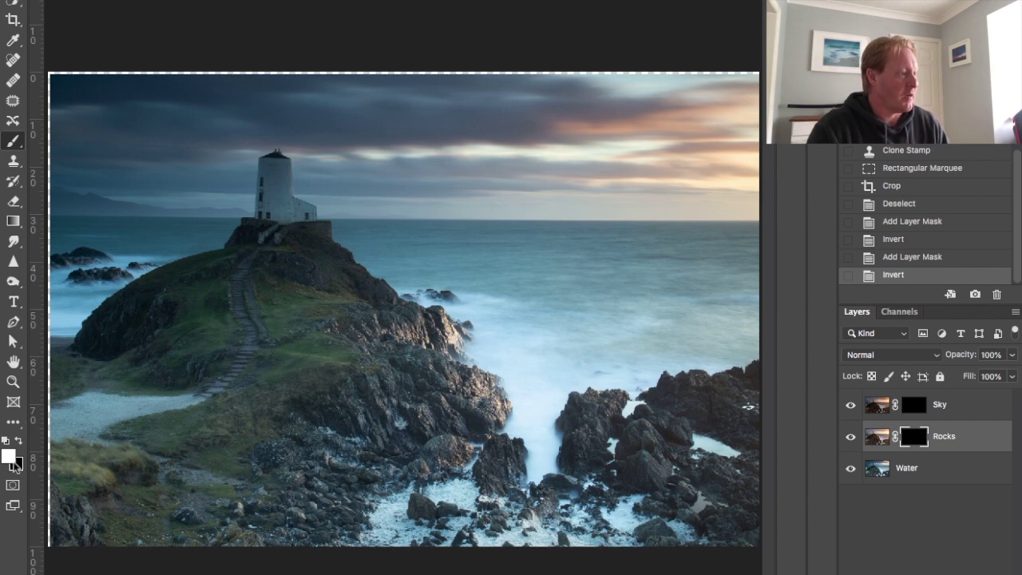
pyautogui.moveTo(529, 343)
pyautogui.mouseDown()
pyautogui.moveTo(442, 337)
pyautogui.moveTo(401, 345)
pyautogui.moveTo(465, 346)
pyautogui.moveTo(397, 346)
pyautogui.moveTo(456, 348)
pyautogui.moveTo(411, 344)
pyautogui.moveTo(438, 358)
pyautogui.moveTo(427, 354)
pyautogui.moveTo(415, 393)
pyautogui.moveTo(468, 434)
pyautogui.mouseUp()
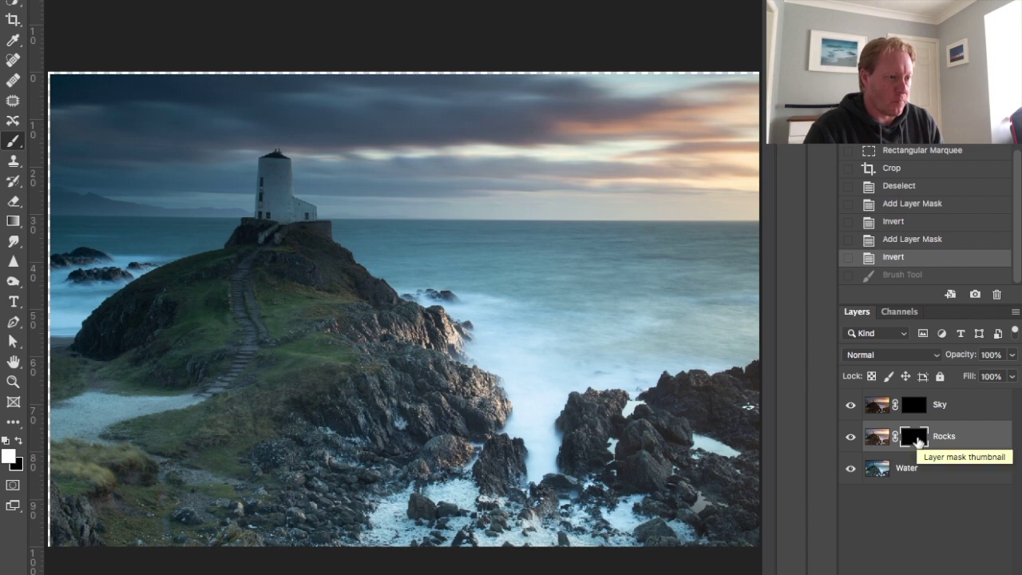
pyautogui.click(914, 436)
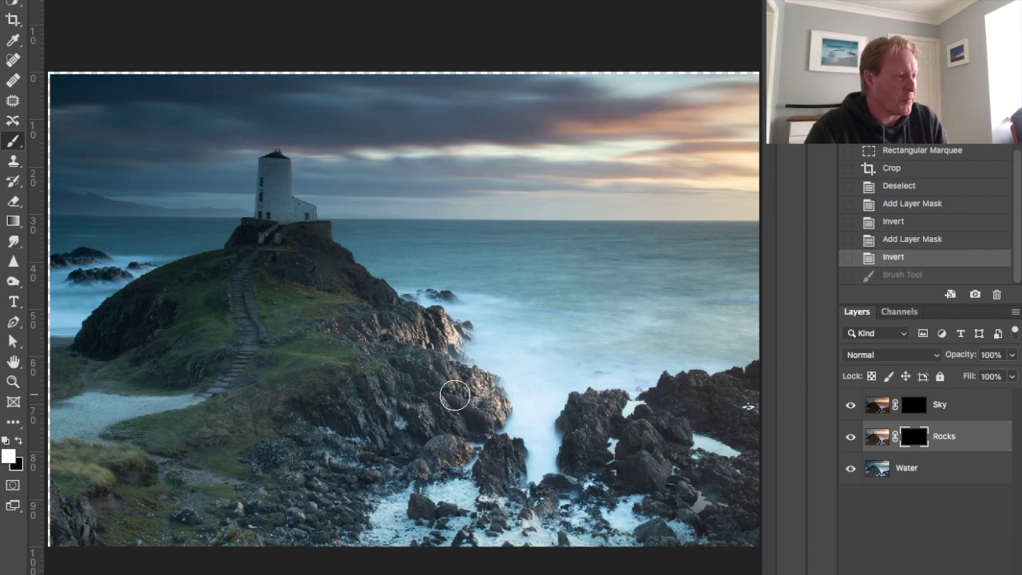
pyautogui.moveTo(482, 405)
pyautogui.mouseDown()
pyautogui.moveTo(463, 392)
pyautogui.moveTo(468, 383)
pyautogui.moveTo(429, 381)
pyautogui.mouseUp()
pyautogui.press('[')
pyautogui.press('[')
pyautogui.moveTo(487, 415)
pyautogui.mouseDown()
pyautogui.moveTo(495, 402)
pyautogui.moveTo(443, 379)
pyautogui.moveTo(491, 410)
pyautogui.moveTo(460, 388)
pyautogui.mouseUp()
pyautogui.press('[')
pyautogui.press(']')
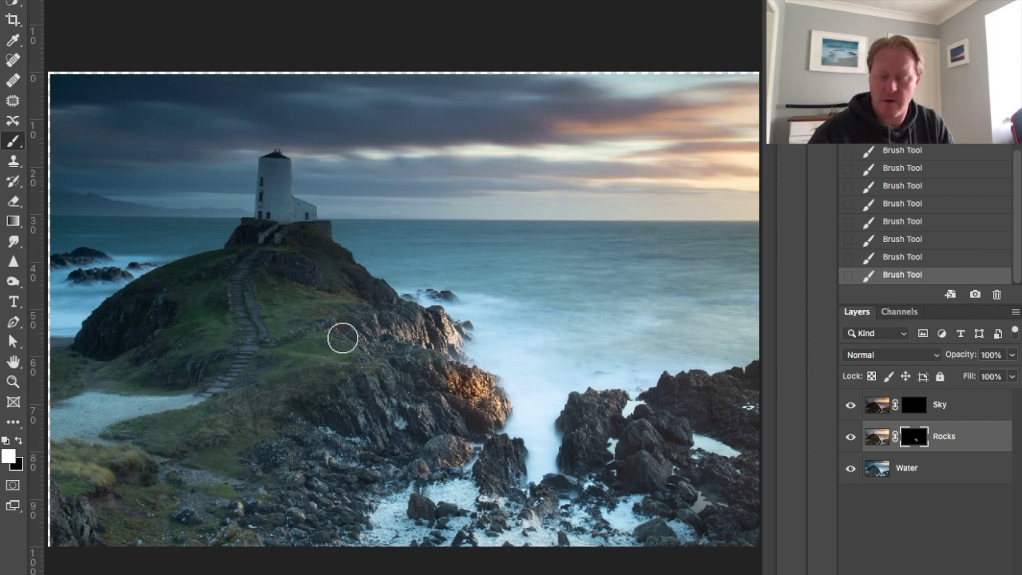
# Paint white on the Rocks mask over the upper outcrop along the headland's seaward edge, adjusting the brush size
pyautogui.moveTo(424, 323)
pyautogui.mouseDown()
pyautogui.moveTo(402, 354)
pyautogui.moveTo(429, 358)
pyautogui.moveTo(458, 406)
pyautogui.moveTo(447, 456)
pyautogui.moveTo(497, 394)
pyautogui.moveTo(438, 366)
pyautogui.moveTo(432, 346)
pyautogui.moveTo(427, 359)
pyautogui.moveTo(419, 344)
pyautogui.moveTo(431, 353)
pyautogui.moveTo(408, 349)
pyautogui.moveTo(429, 363)
pyautogui.mouseUp()
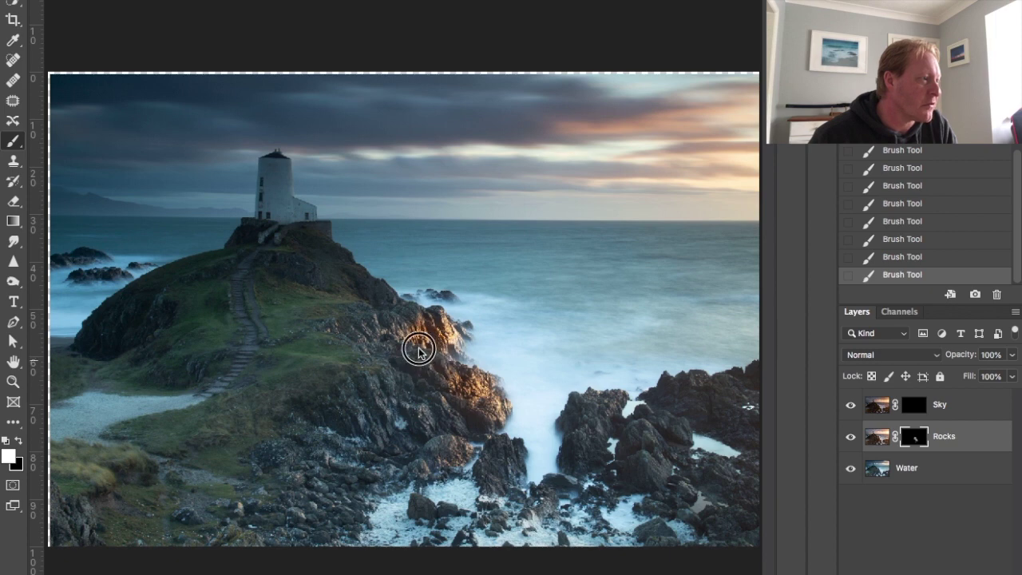
pyautogui.press(']')
pyautogui.press(']')
pyautogui.press(']')
pyautogui.moveTo(435, 332)
pyautogui.mouseDown()
pyautogui.moveTo(445, 331)
pyautogui.moveTo(406, 312)
pyautogui.moveTo(445, 327)
pyautogui.mouseUp()
pyautogui.press('[')
pyautogui.press('[')
pyautogui.press('[')
pyautogui.press(']')
pyautogui.press(']')
pyautogui.press(']')
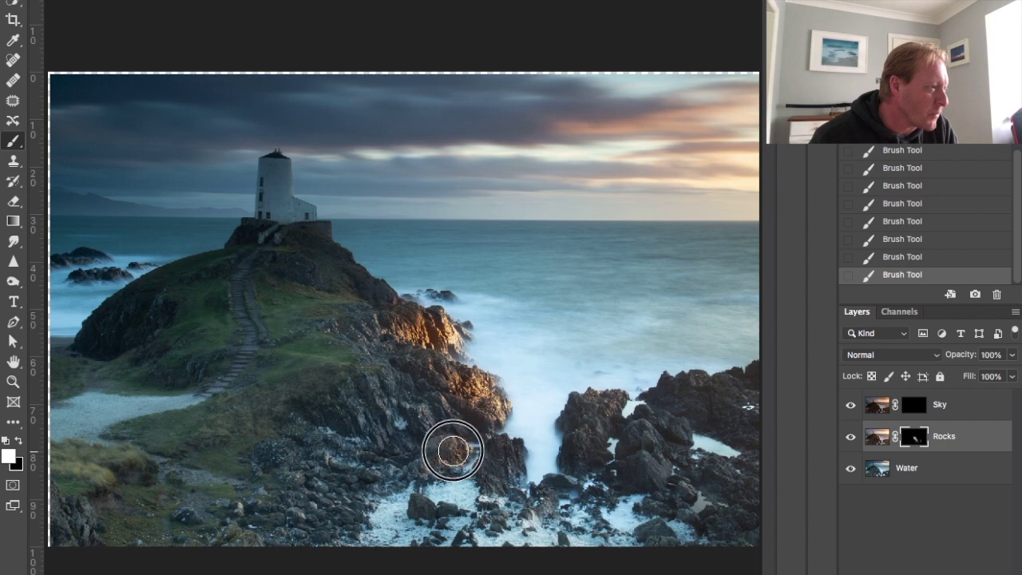
# Paint white on the Rocks mask over the rocks around the water channel and the headland's middle slope
pyautogui.moveTo(621, 405)
pyautogui.mouseDown()
pyautogui.moveTo(695, 383)
pyautogui.moveTo(502, 450)
pyautogui.mouseUp()
pyautogui.moveTo(370, 394)
pyautogui.mouseDown()
pyautogui.moveTo(388, 346)
pyautogui.moveTo(96, 369)
pyautogui.moveTo(269, 311)
pyautogui.moveTo(322, 317)
pyautogui.mouseUp()
pyautogui.press('[')
pyautogui.press('[')
pyautogui.press('[')
pyautogui.press('[')
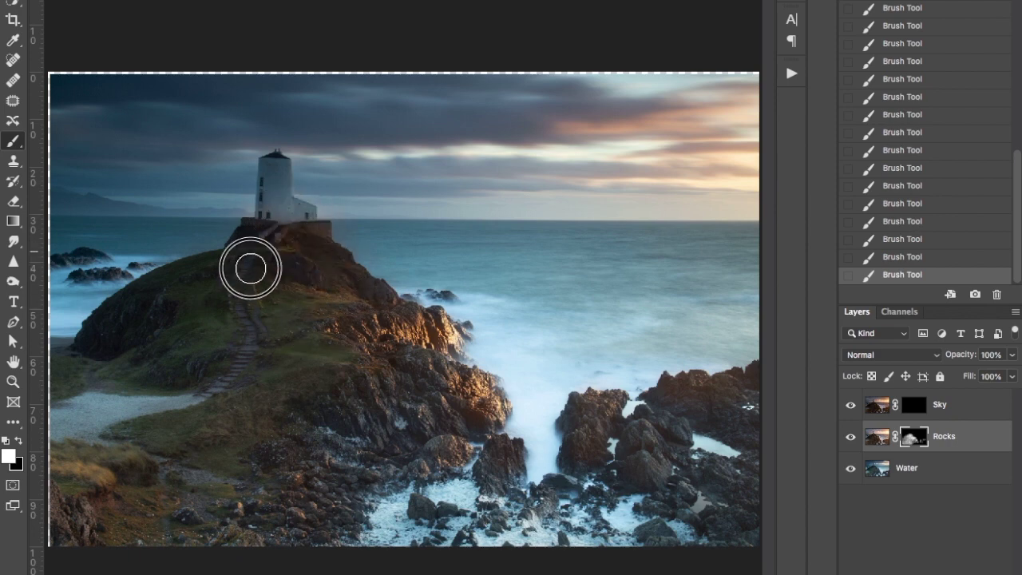
# Reveal the Rocks layer over the rest of the grassy headland and the lighthouse, using a larger white brush on its mask
pyautogui.press(']')
pyautogui.press(']')
pyautogui.press(']')
pyautogui.press(']')
pyautogui.moveTo(333, 418)
pyautogui.mouseDown()
pyautogui.moveTo(422, 415)
pyautogui.moveTo(347, 283)
pyautogui.moveTo(278, 355)
pyautogui.moveTo(327, 468)
pyautogui.moveTo(270, 249)
pyautogui.mouseUp()
pyautogui.moveTo(289, 189)
pyautogui.mouseDown()
pyautogui.moveTo(269, 172)
pyautogui.moveTo(268, 190)
pyautogui.moveTo(296, 210)
pyautogui.mouseUp()
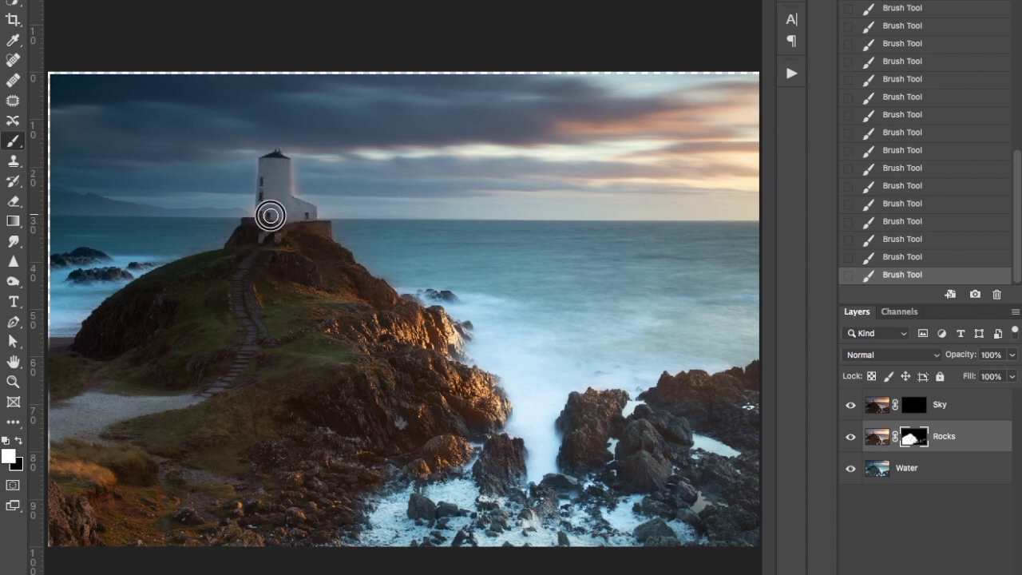
# Paint white on the Rocks mask over the rocks across the channel, and reduce their orange cast by painting back with black
pyautogui.moveTo(611, 407)
pyautogui.mouseDown()
pyautogui.moveTo(564, 452)
pyautogui.moveTo(550, 489)
pyautogui.moveTo(655, 450)
pyautogui.moveTo(652, 399)
pyautogui.moveTo(755, 388)
pyautogui.mouseUp()
pyautogui.press(']')
pyautogui.press('[')
pyautogui.press('[')
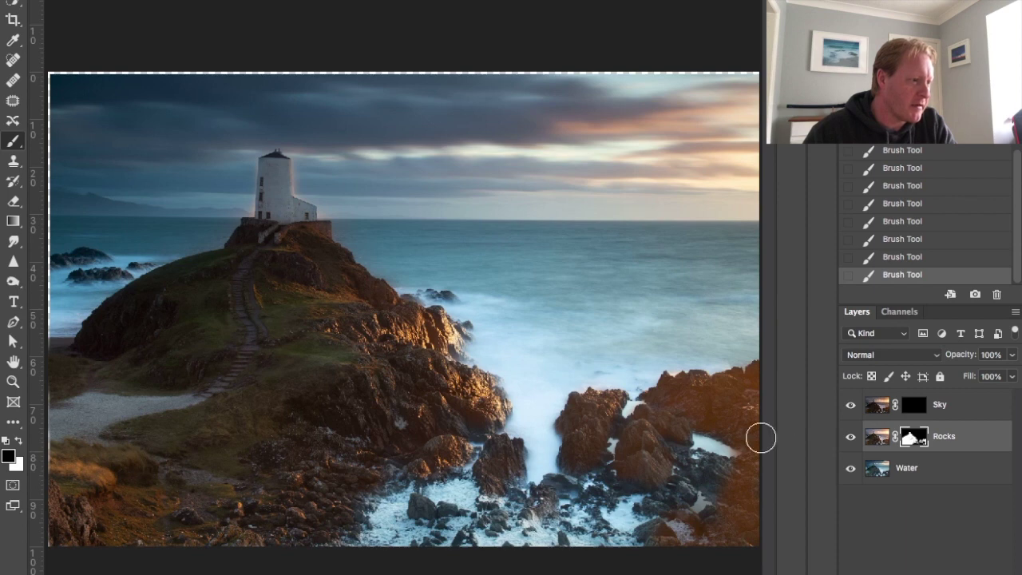
pyautogui.moveTo(691, 533)
pyautogui.mouseDown()
pyautogui.moveTo(660, 541)
pyautogui.moveTo(730, 523)
pyautogui.moveTo(748, 531)
pyautogui.moveTo(750, 520)
pyautogui.moveTo(735, 539)
pyautogui.moveTo(698, 536)
pyautogui.moveTo(692, 401)
pyautogui.moveTo(773, 384)
pyautogui.moveTo(677, 479)
pyautogui.moveTo(637, 439)
pyautogui.moveTo(688, 398)
pyautogui.moveTo(718, 528)
pyautogui.moveTo(693, 548)
pyautogui.moveTo(510, 453)
pyautogui.moveTo(616, 409)
pyautogui.moveTo(502, 472)
pyautogui.moveTo(423, 470)
pyautogui.mouseUp()
pyautogui.press('x')
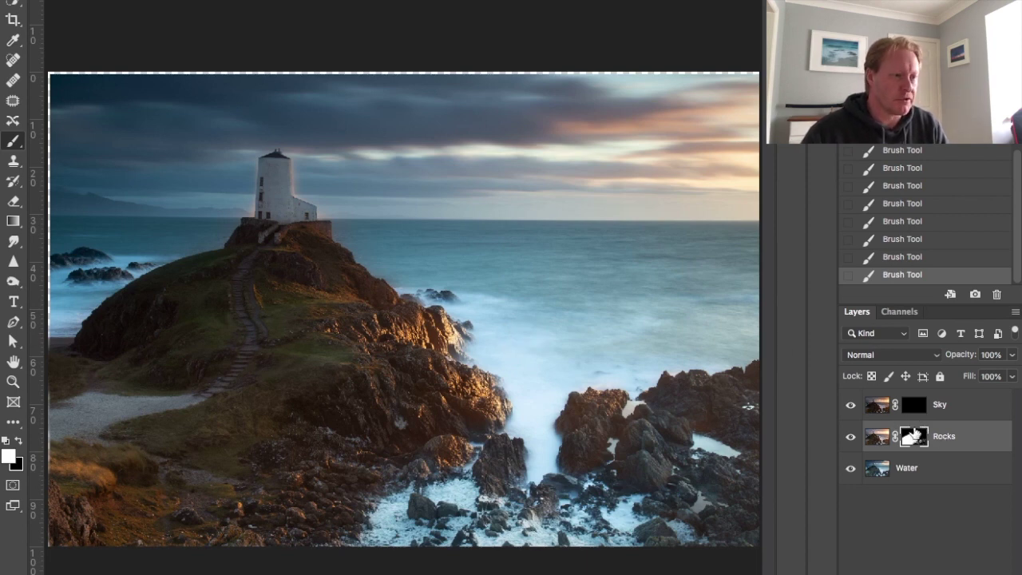
# Paint white on the Sky layer's mask across the whole sky, from the sunset side to the far side beyond the lighthouse
pyautogui.click(915, 408)
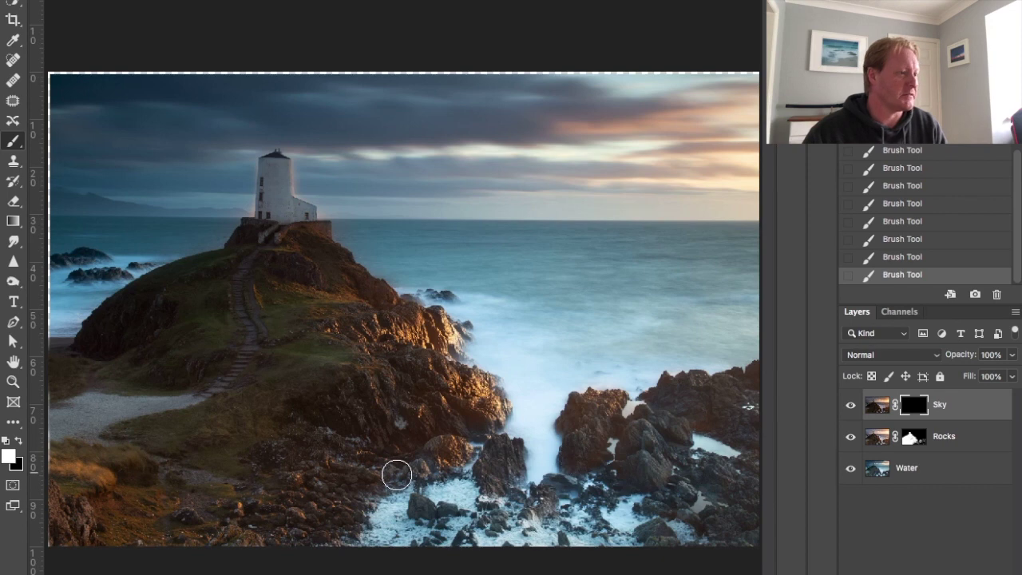
pyautogui.moveTo(693, 140)
pyautogui.mouseDown()
pyautogui.moveTo(753, 87)
pyautogui.moveTo(741, 110)
pyautogui.moveTo(750, 152)
pyautogui.moveTo(524, 129)
pyautogui.mouseUp()
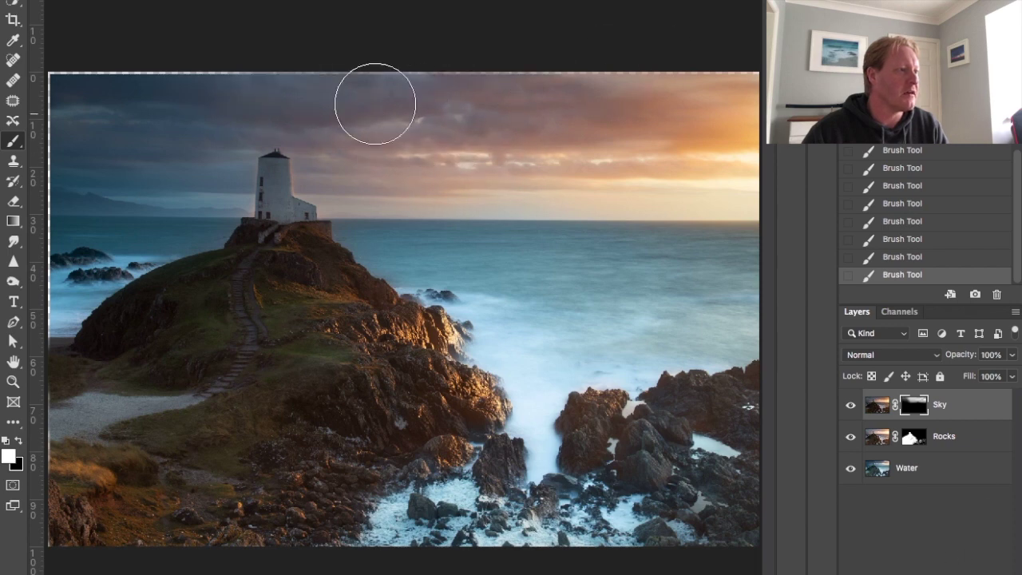
pyautogui.moveTo(152, 99)
pyautogui.mouseDown()
pyautogui.moveTo(41, 141)
pyautogui.moveTo(296, 174)
pyautogui.moveTo(232, 158)
pyautogui.moveTo(269, 111)
pyautogui.mouseUp()
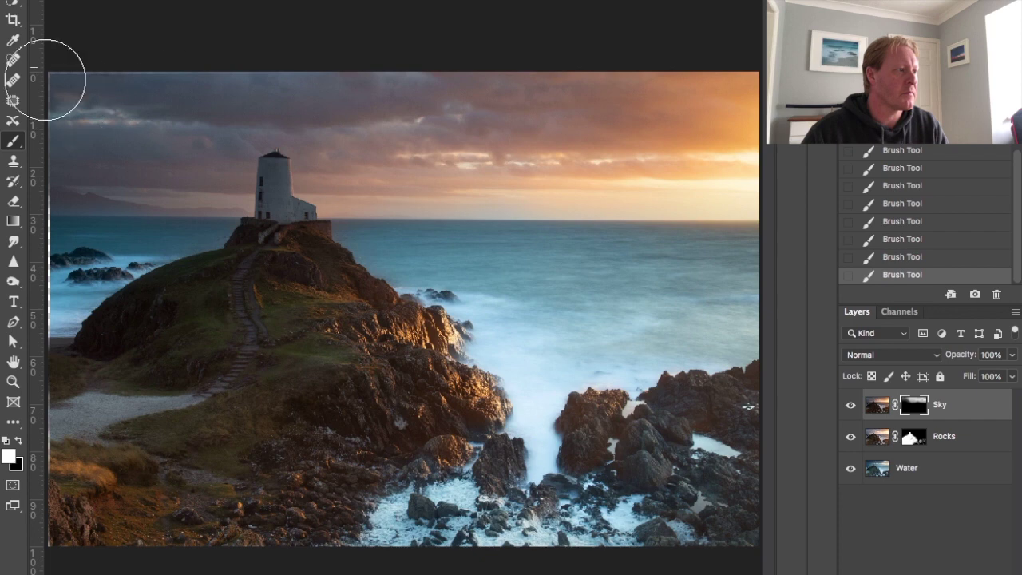